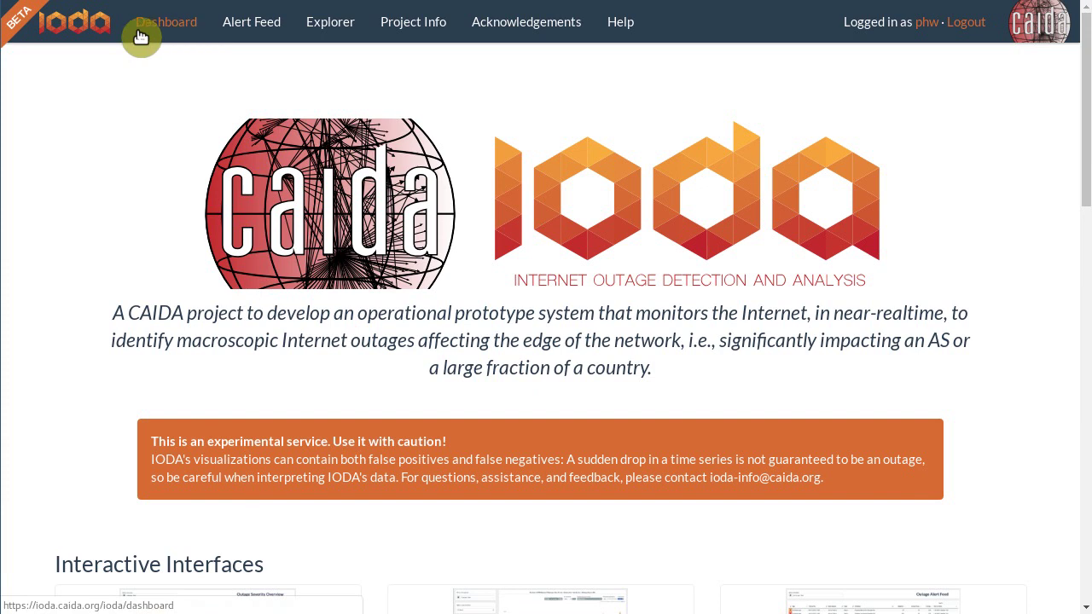
Open the outage dashboard and examine the country outages on the world map and in the score table
click(172, 25)
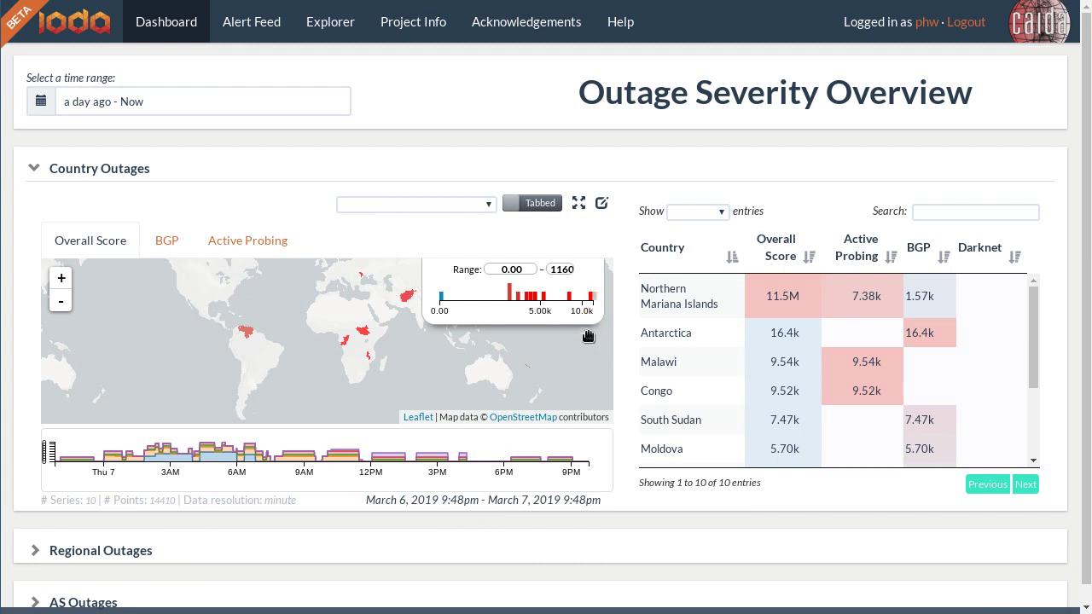
drag(581, 351, 449, 370)
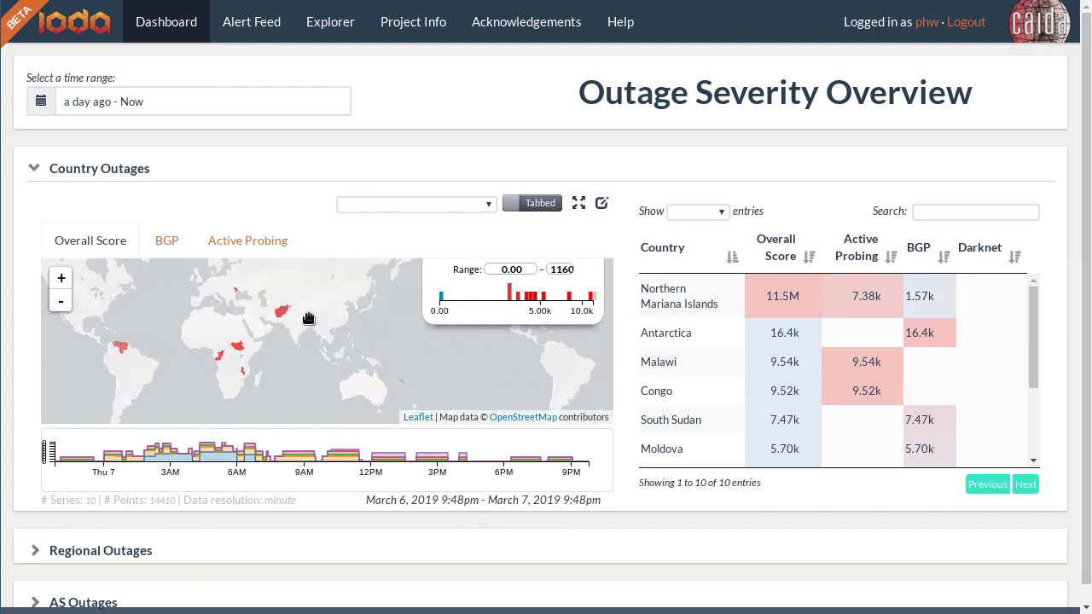
mouse_move(283, 313)
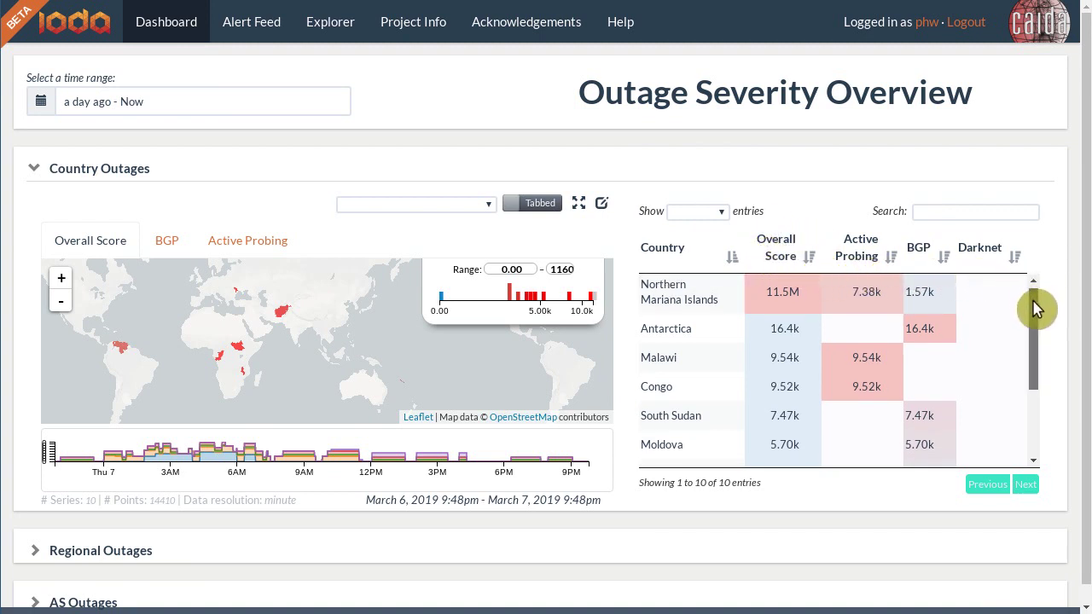
mouse_move(1034, 302)
mouse_down()
mouse_move(1045, 381)
mouse_move(1042, 296)
mouse_up()
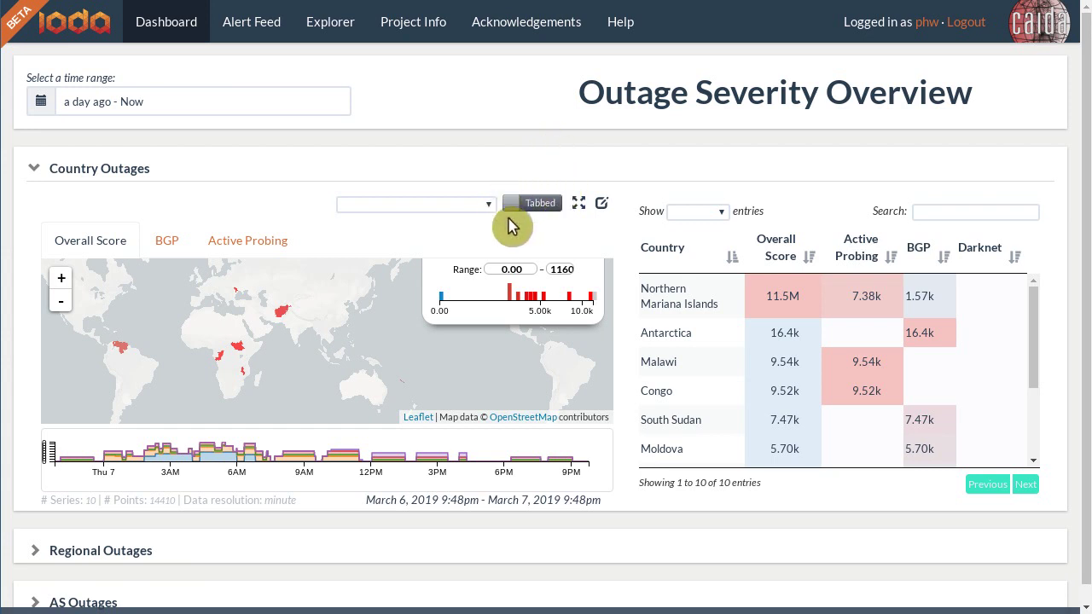
Display the country outage maps stacked, pan the Overall Score map, and return to the tabbed layout
click(550, 211)
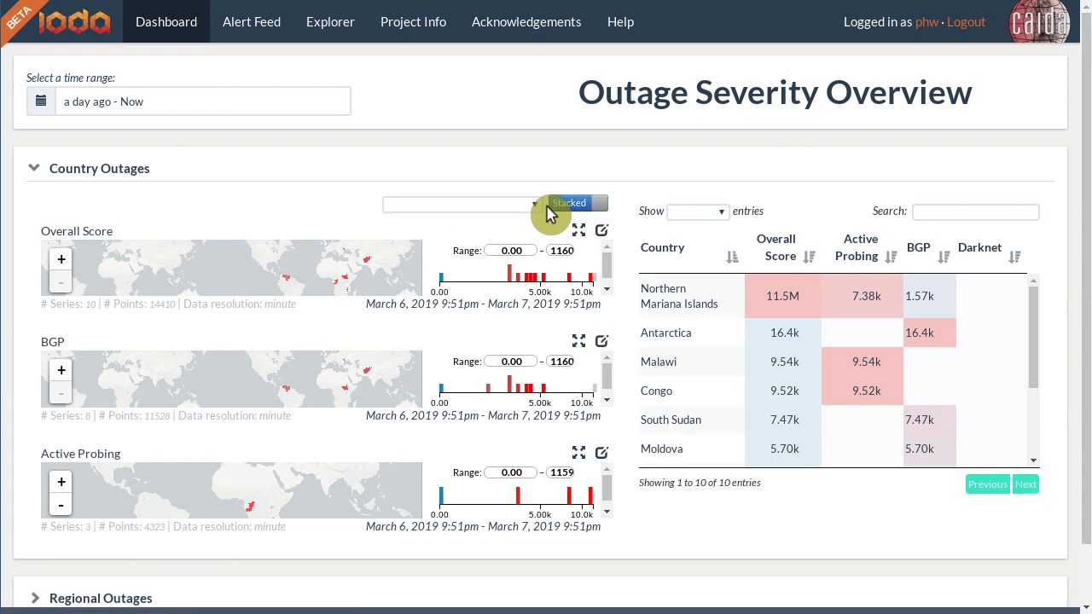
drag(397, 249, 350, 249)
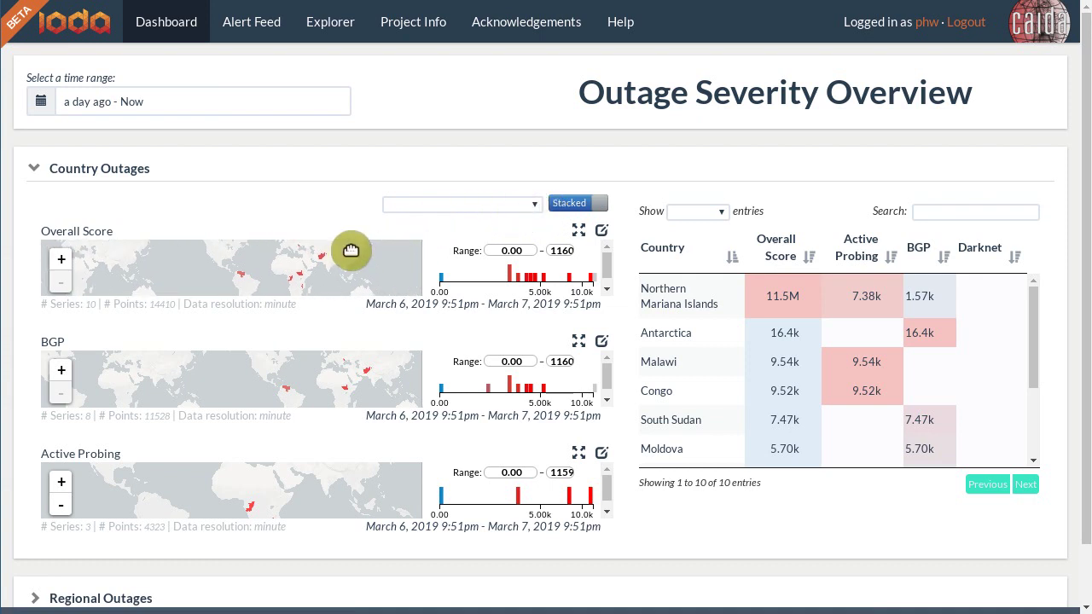
click(562, 208)
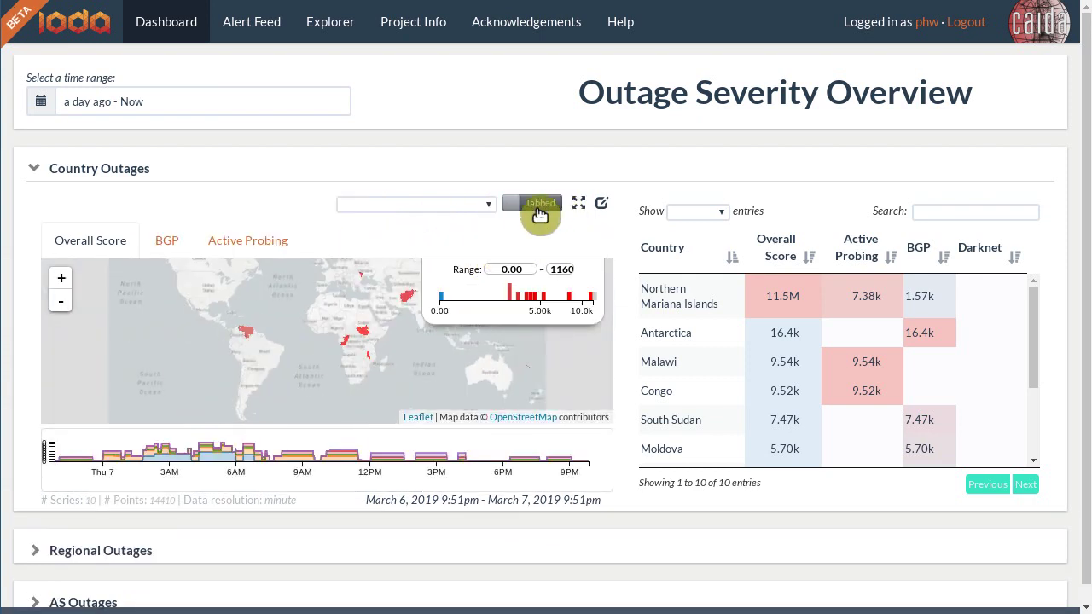
View the country outages as an XY Graph and switch back to Geographical Distribution
click(489, 207)
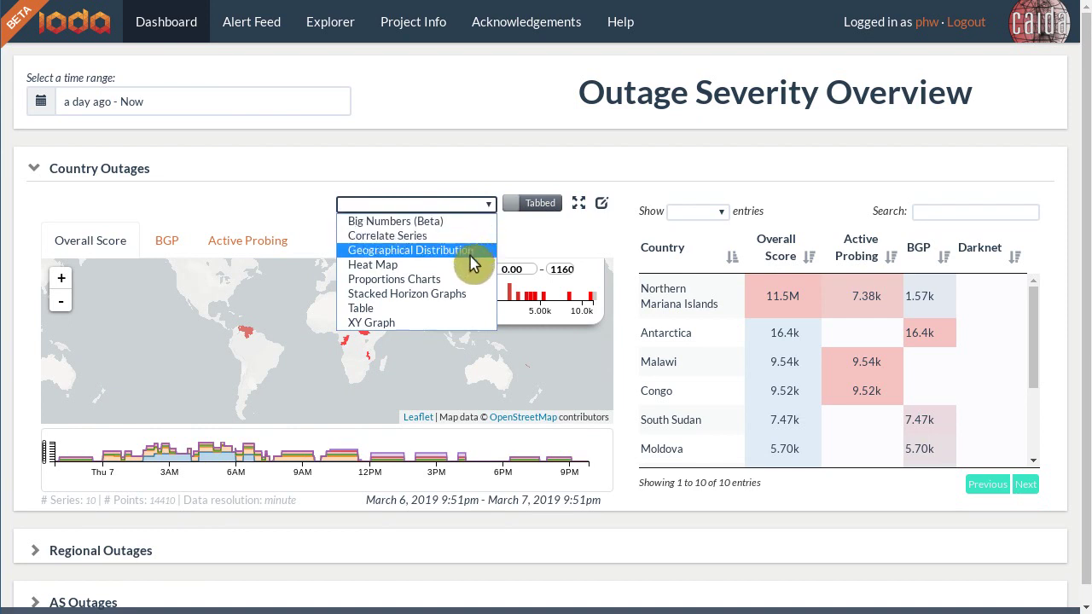
click(472, 324)
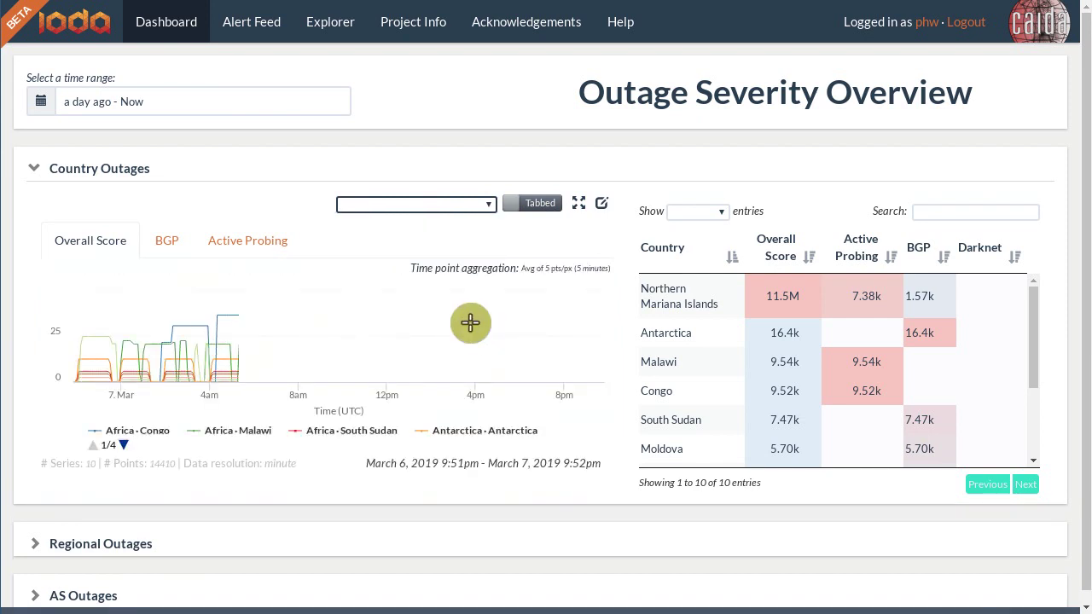
click(483, 205)
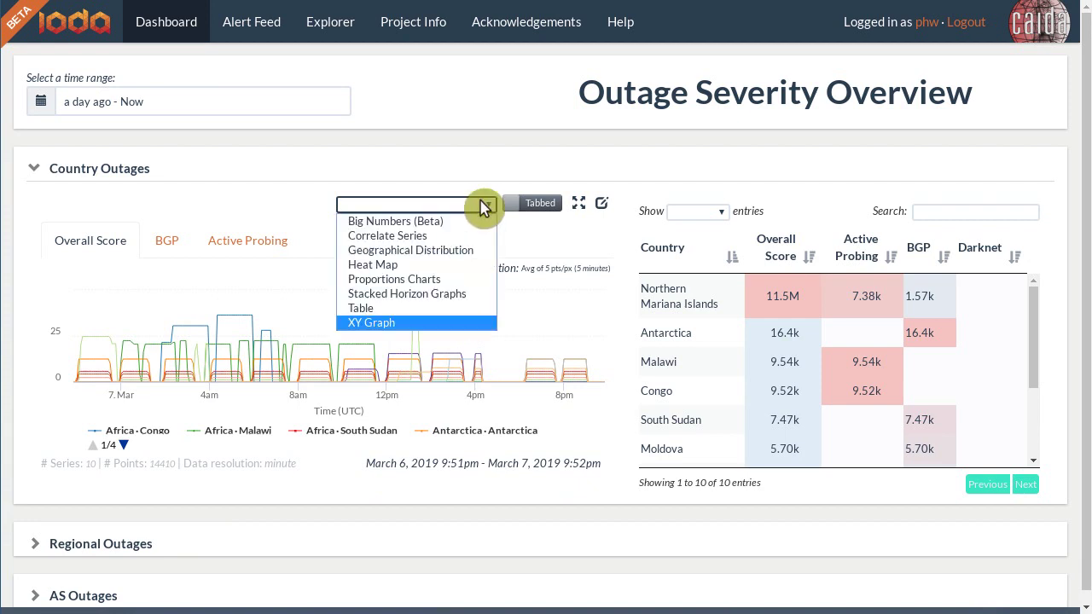
click(475, 255)
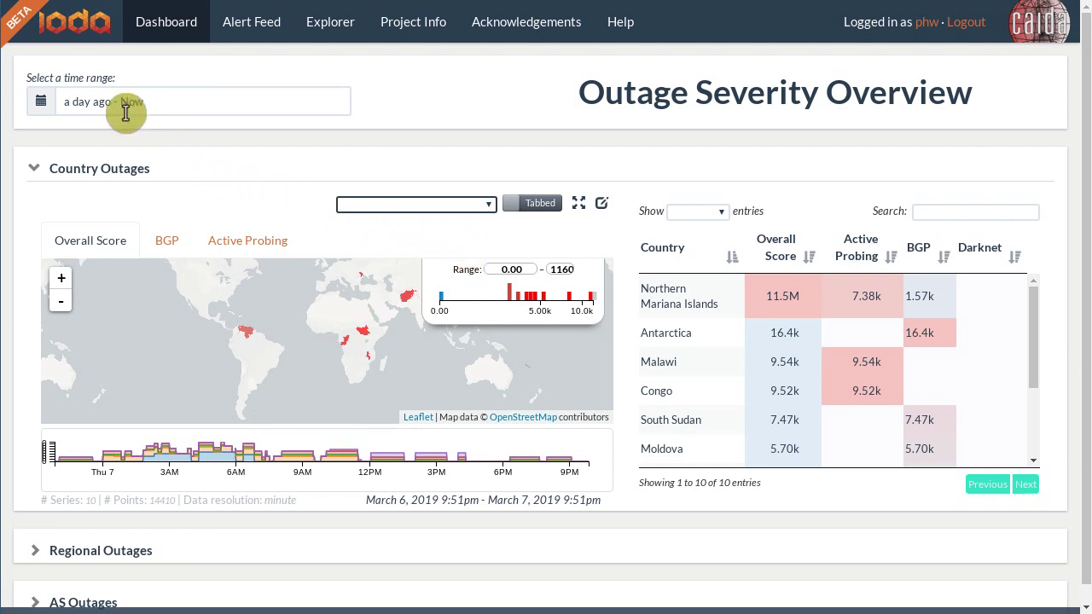
View the overview for the last 7 days and return the time range to the last 24 hours
click(74, 103)
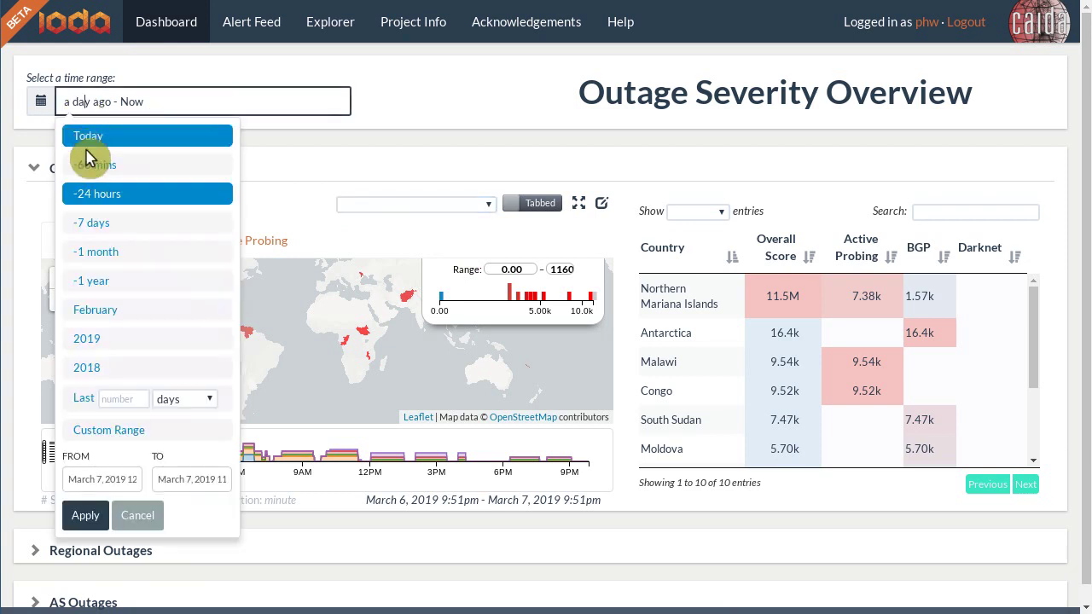
click(115, 227)
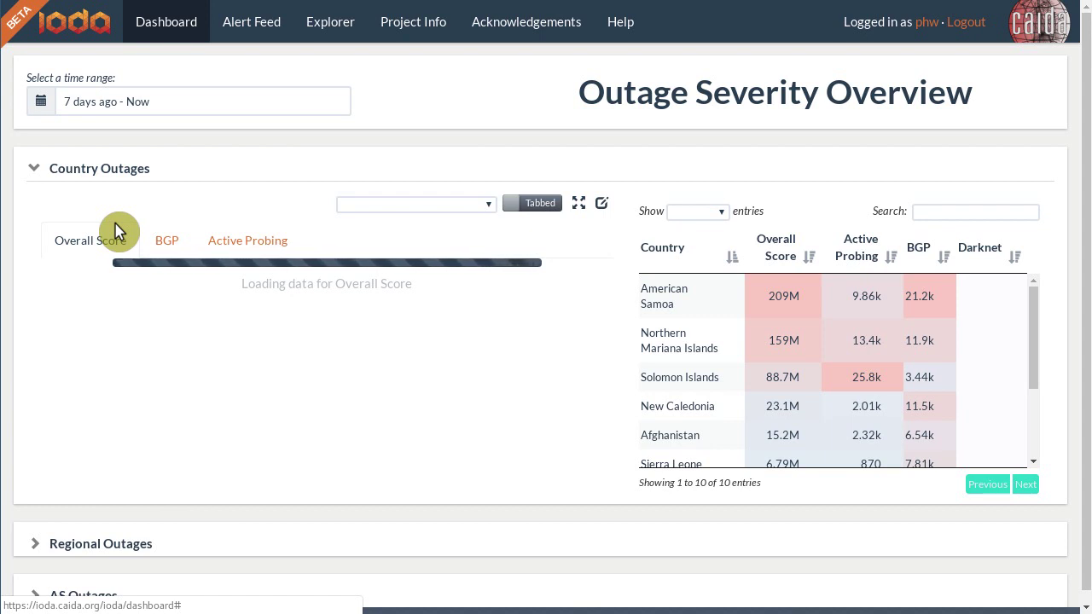
click(220, 99)
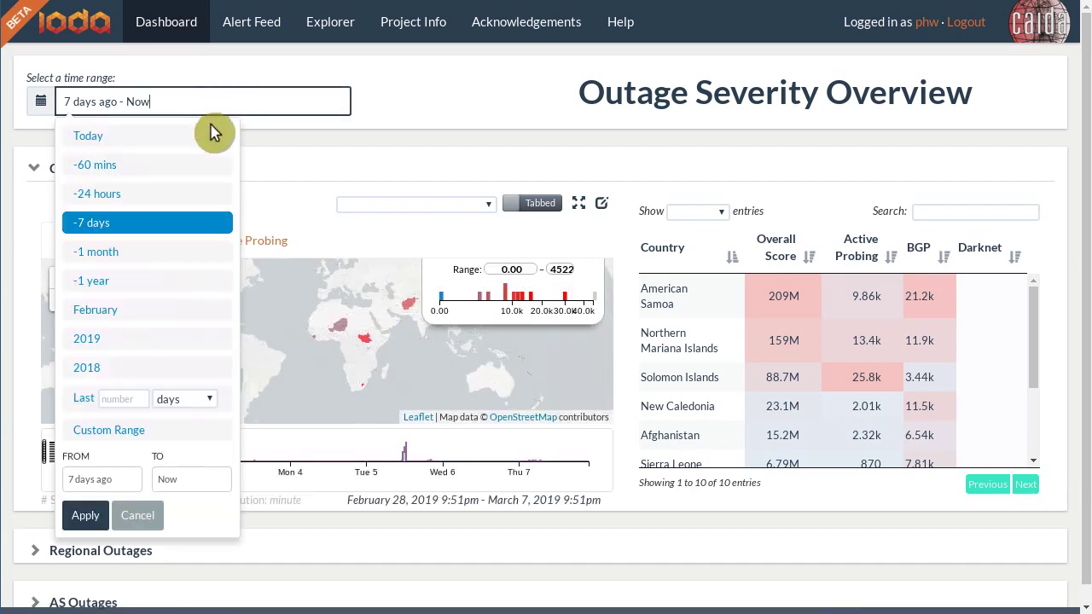
click(183, 193)
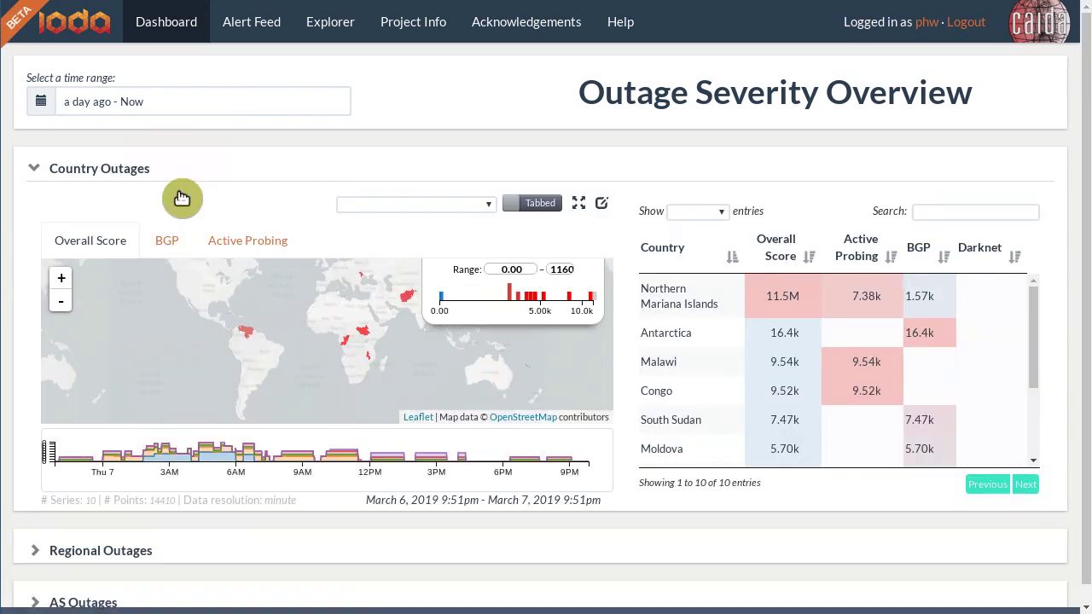
Collapse the country outages and expand the AS outages to examine the affected networks
click(34, 171)
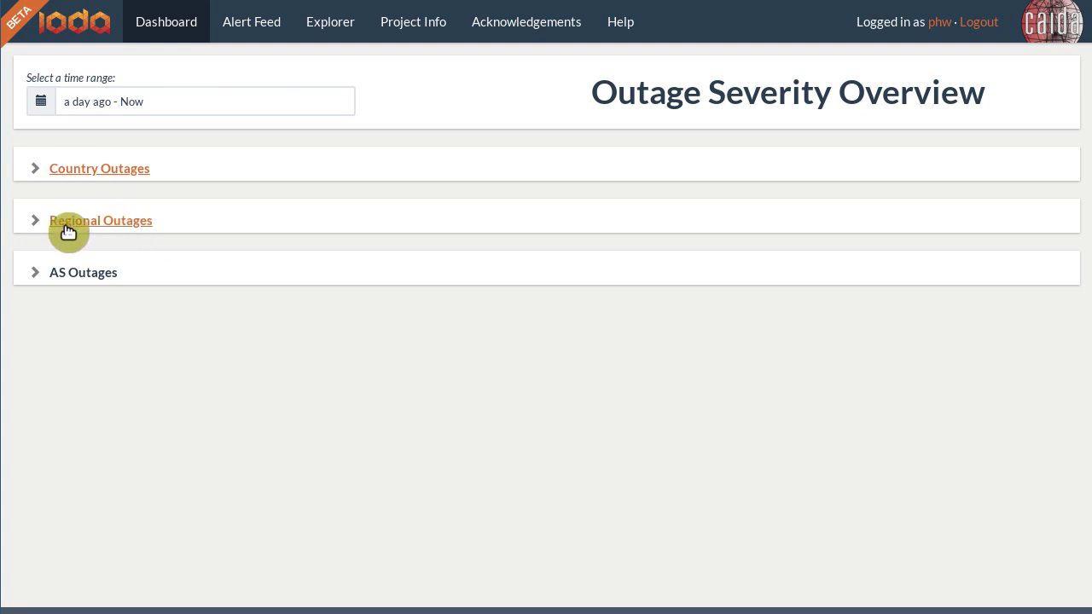
click(37, 280)
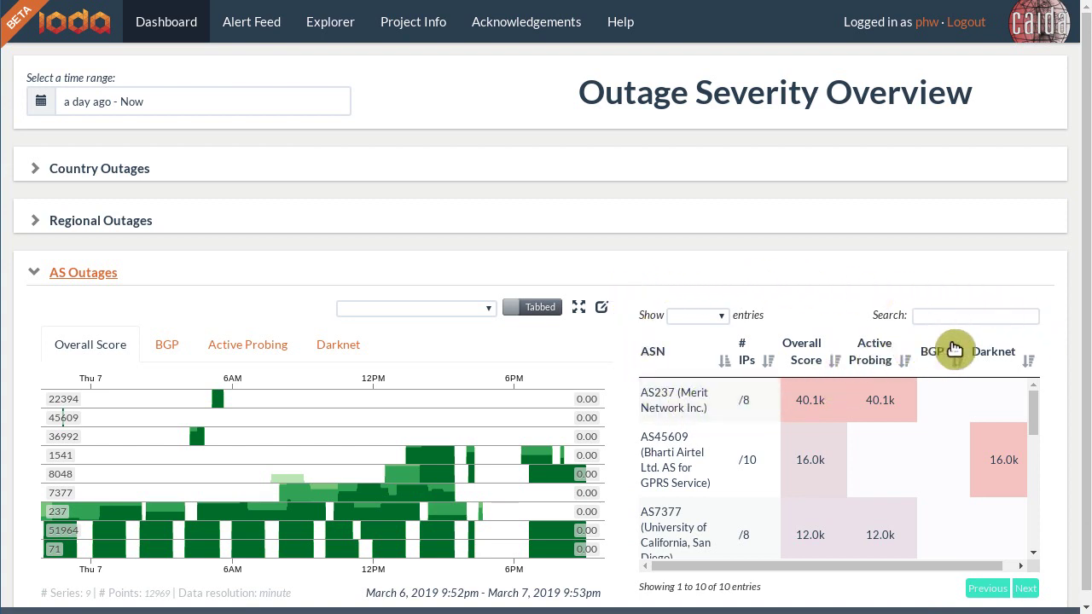
Expand the country outages again and open the detail page for Afghanistan from the country table
click(109, 178)
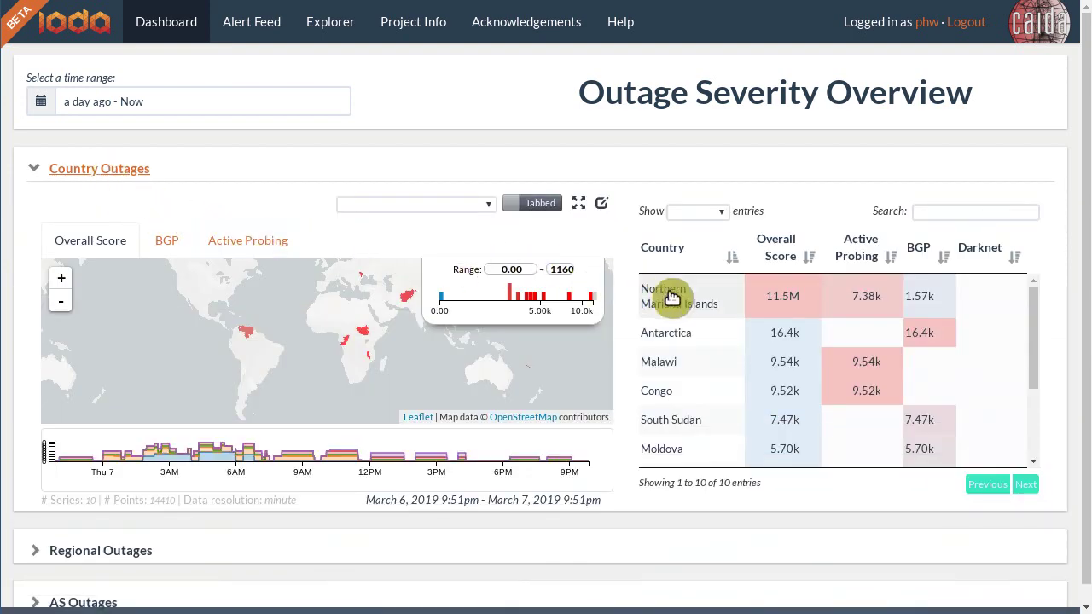
scroll(716, 388, down, 1)
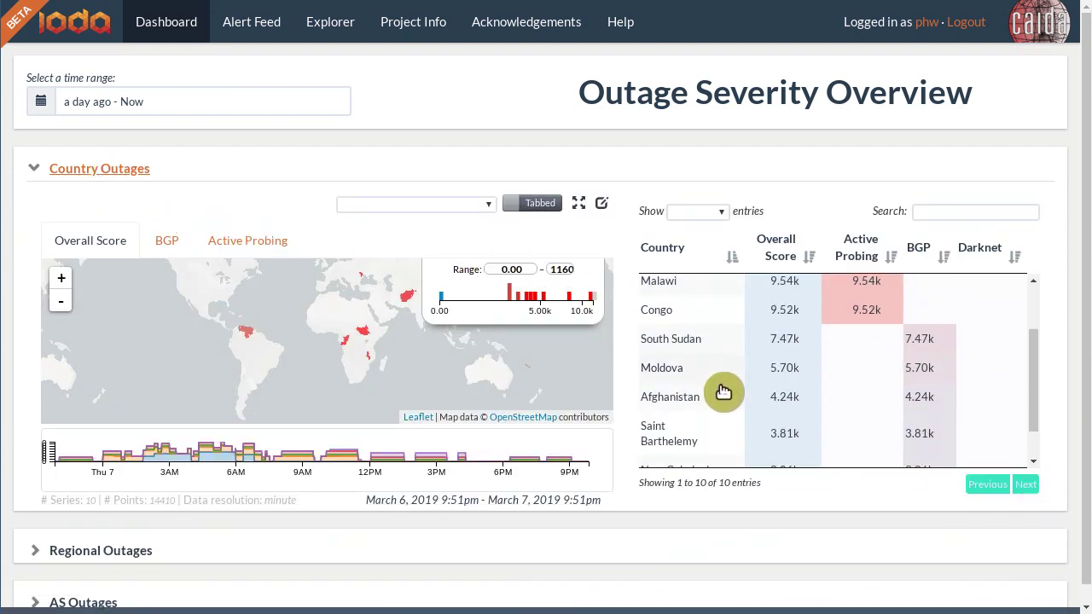
click(707, 394)
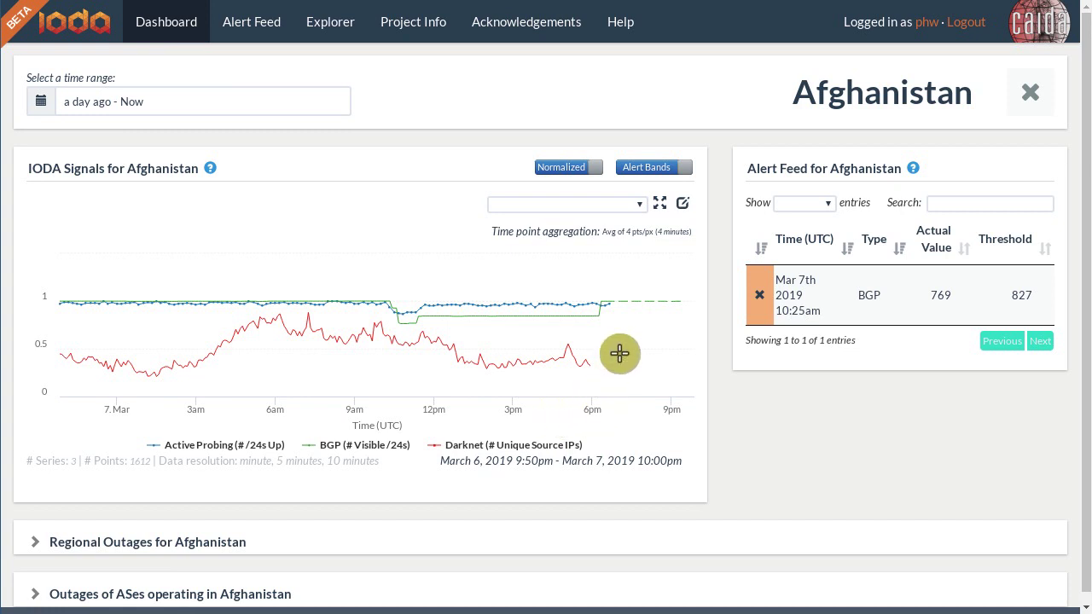
mouse_move(617, 310)
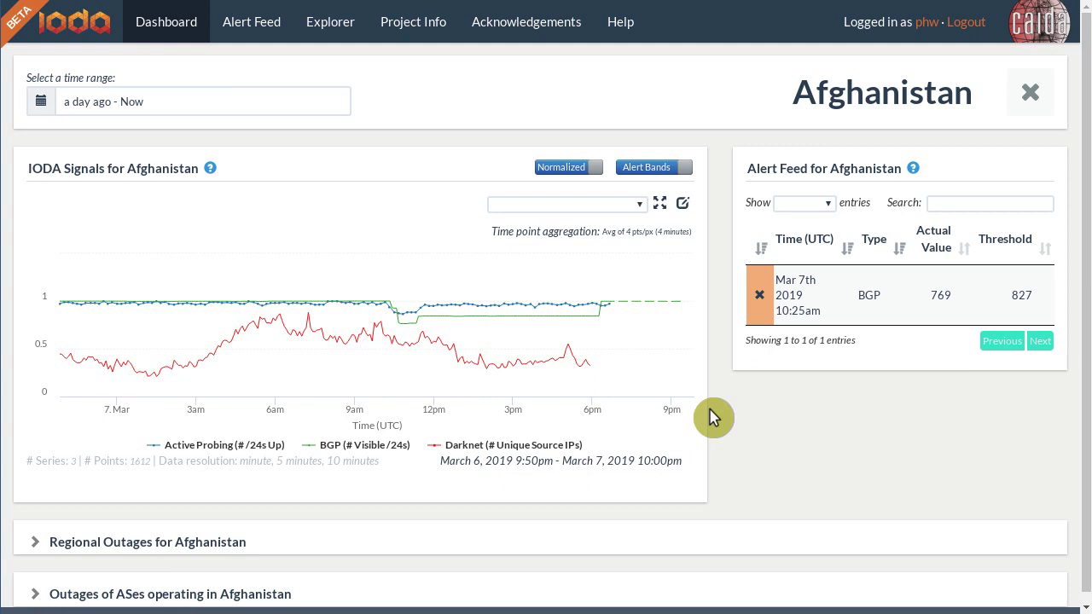
Set the time range of the Afghanistan page to the last 7 days
click(307, 109)
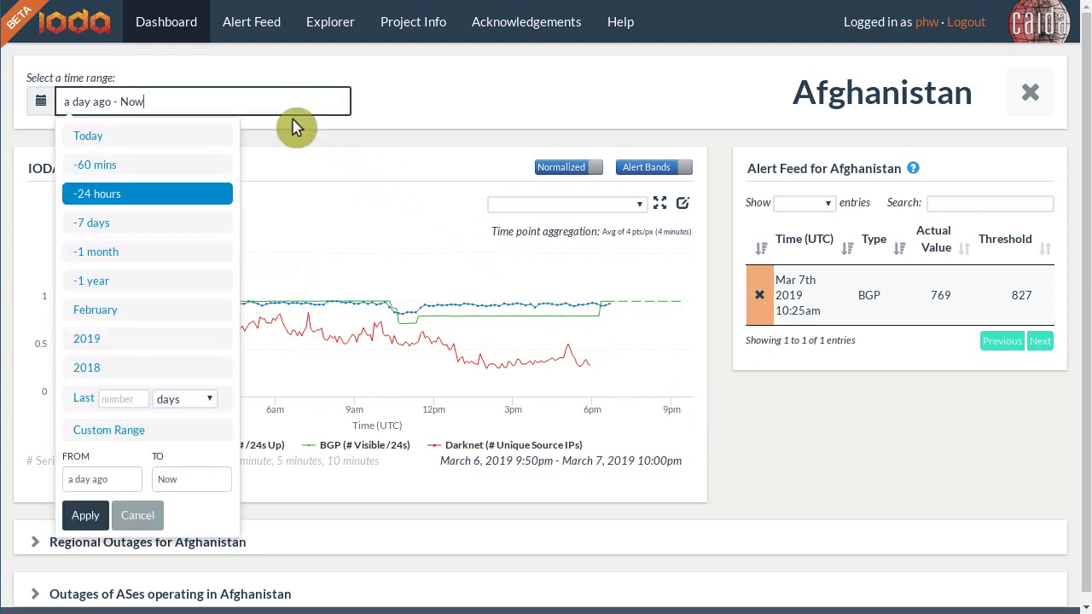
click(158, 232)
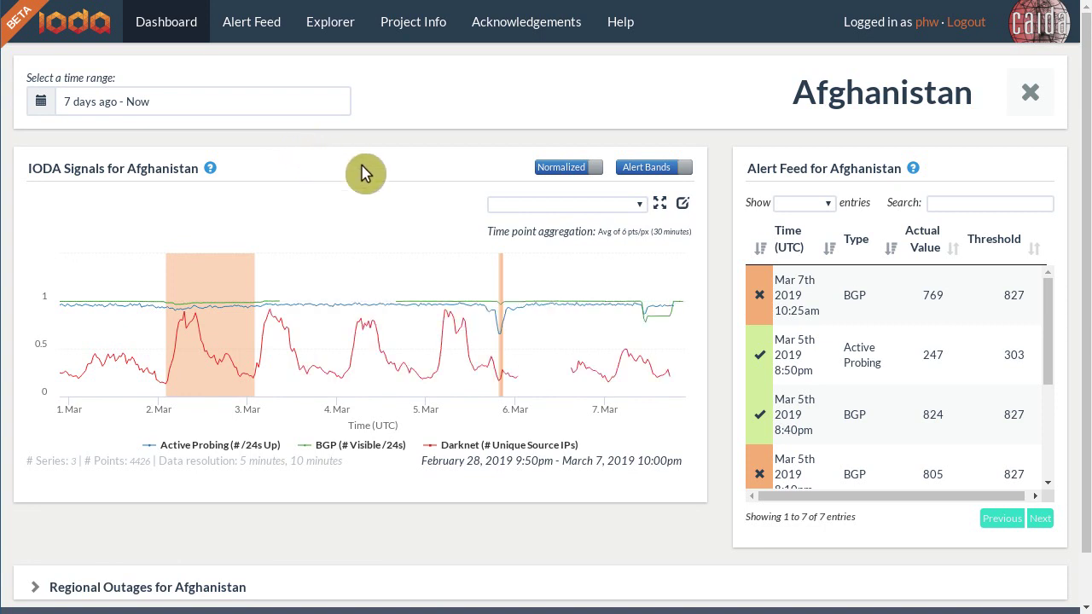
Zoom the Afghanistan signals chart into March 7, narrow it to about 5:10pm to 7:01pm, and reset the zoom
drag(627, 324, 687, 338)
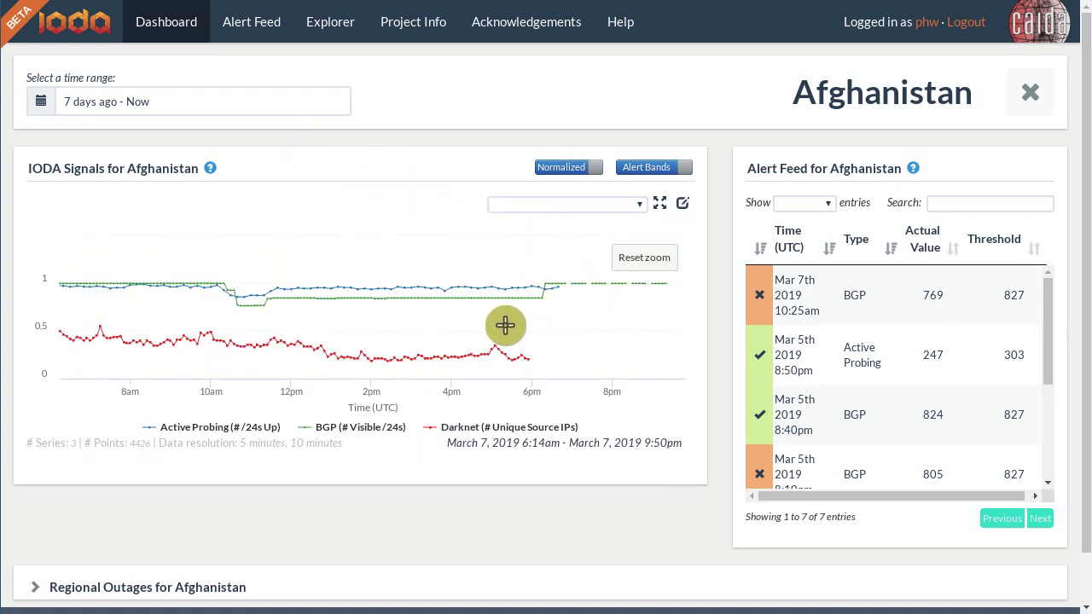
drag(499, 325, 572, 331)
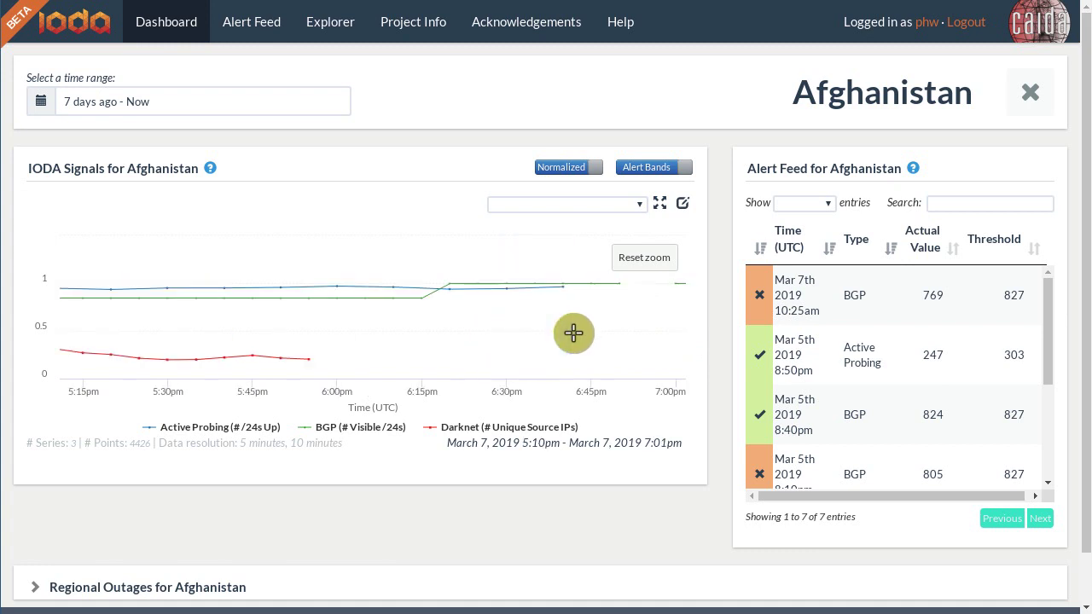
click(633, 260)
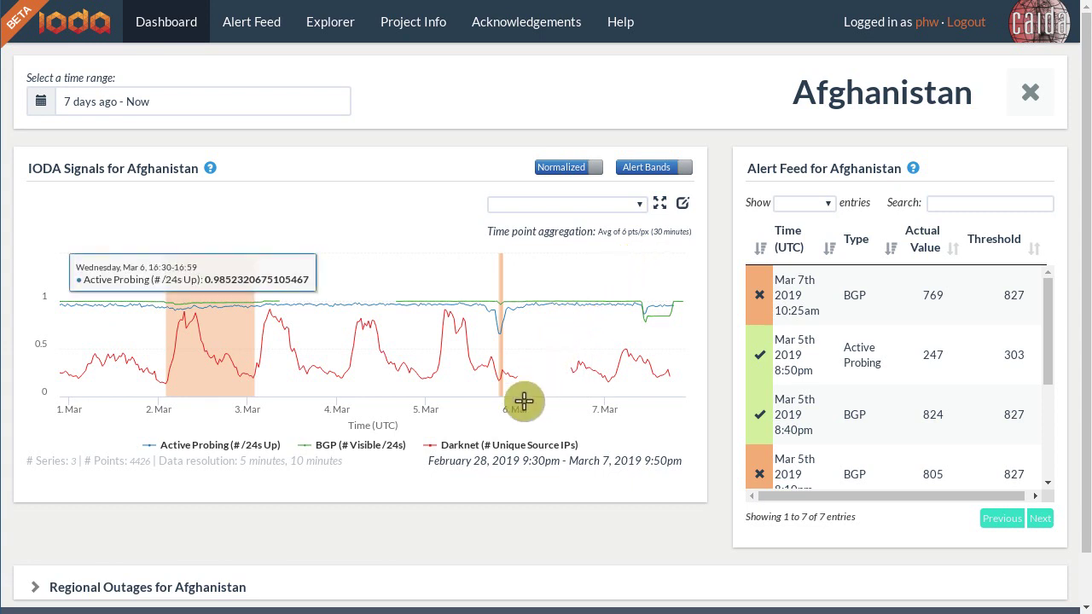
Toggle the Active Probing series in the signals chart and isolate it from the other signals
click(260, 448)
click(261, 448)
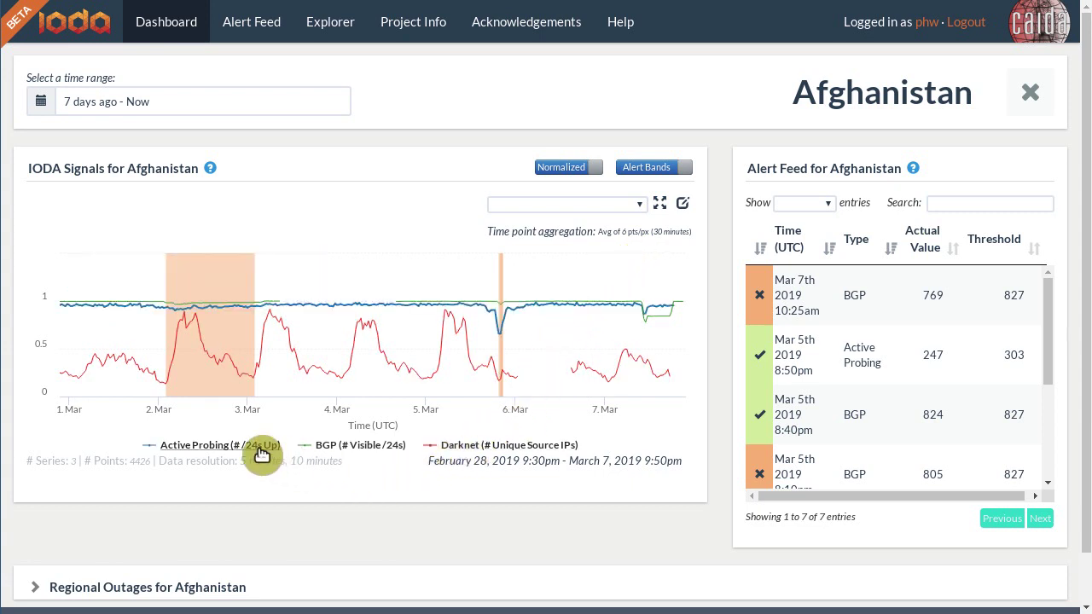
click(260, 447)
click(262, 454)
click(260, 449)
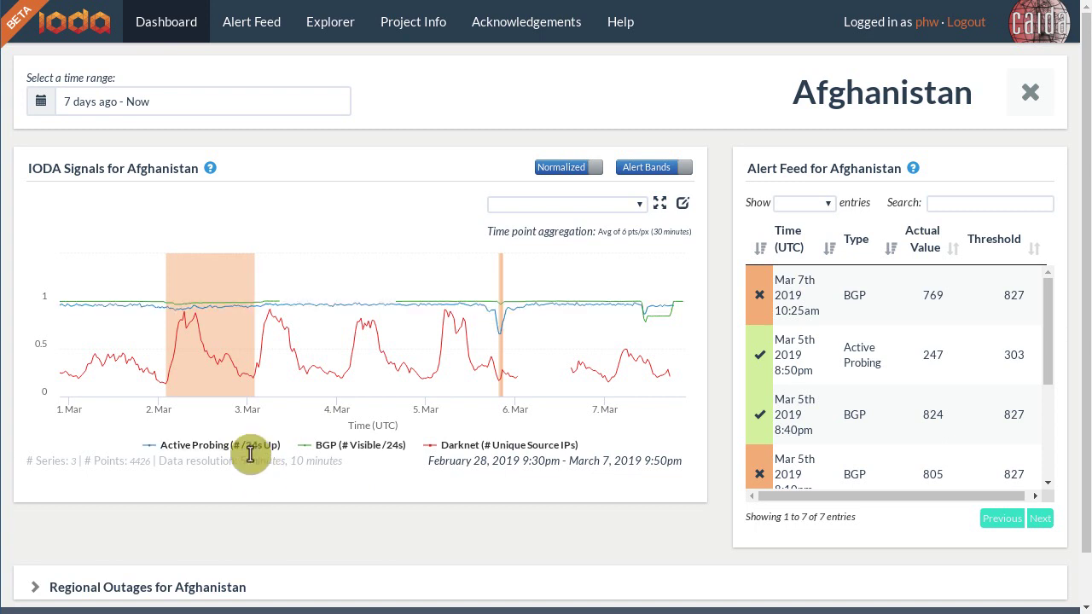
double_click(260, 449)
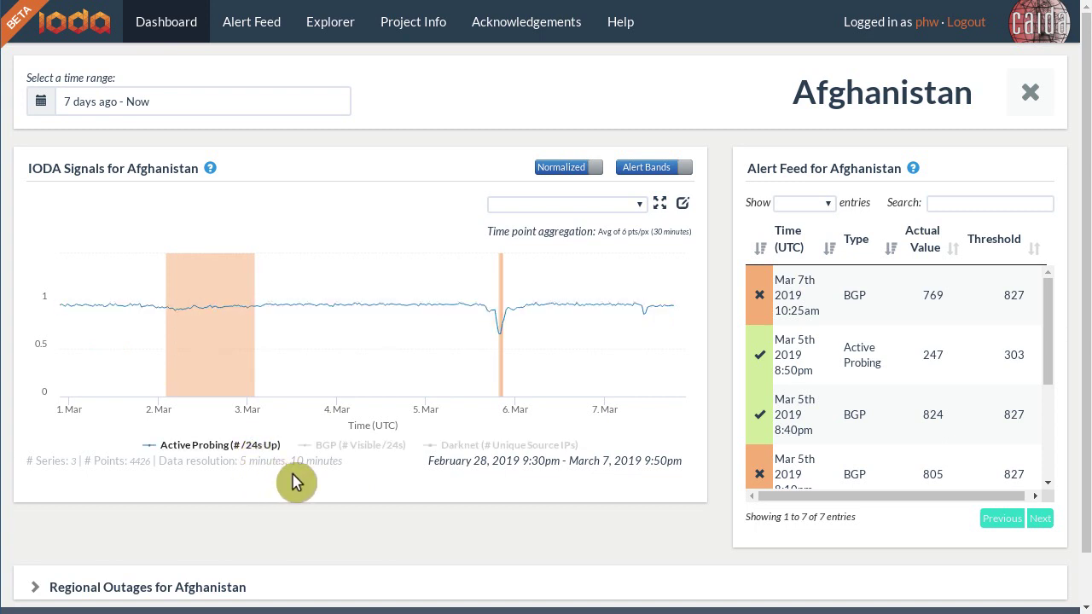
Toggle the BGP and Darknet series in the signals chart and restore all three signals
click(376, 446)
click(376, 446)
click(458, 446)
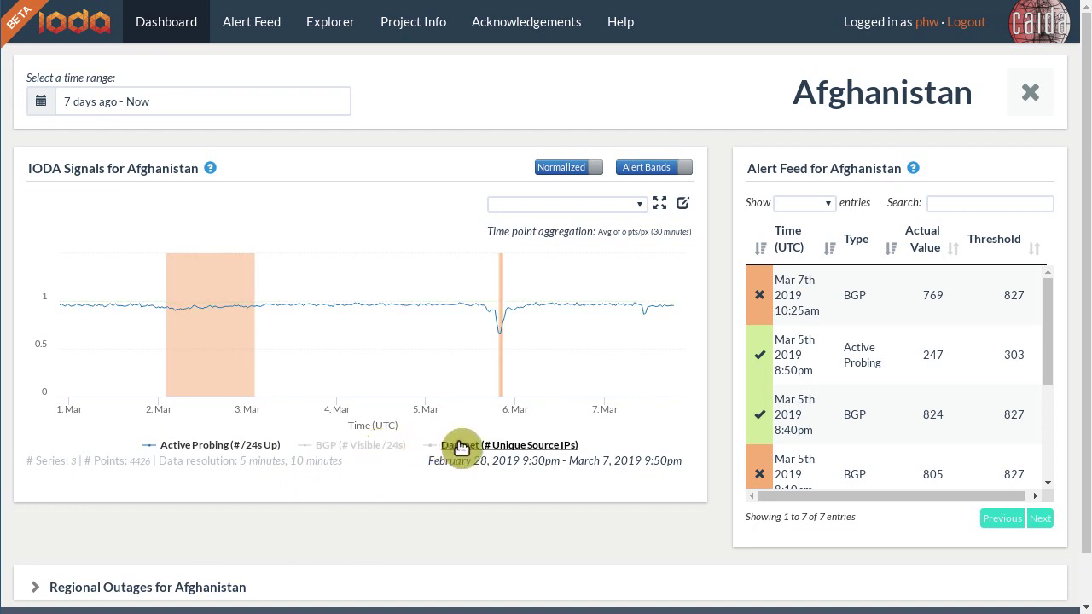
click(461, 446)
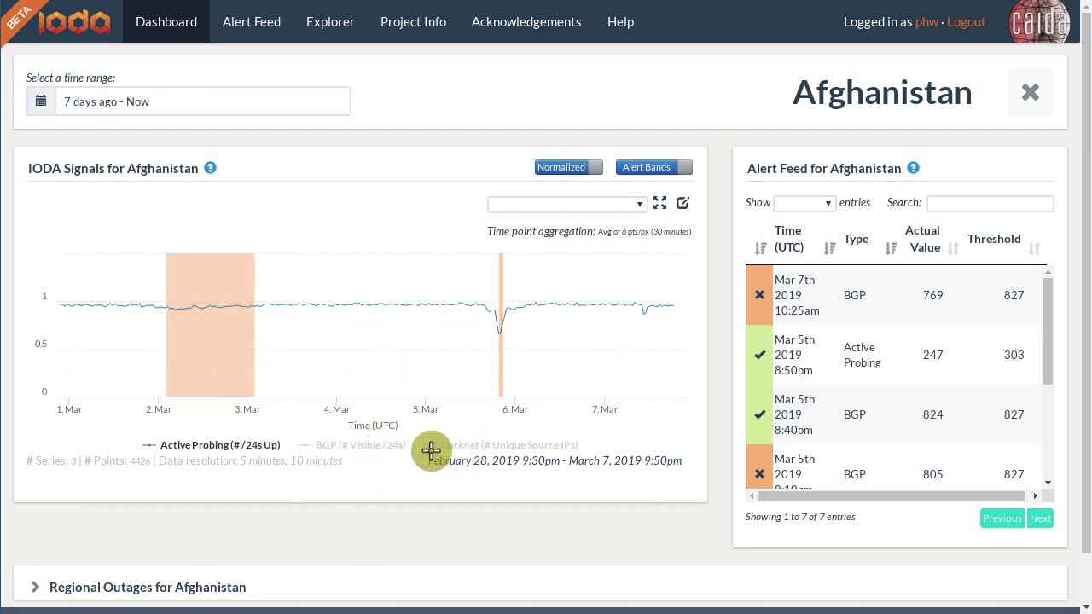
click(380, 446)
click(431, 446)
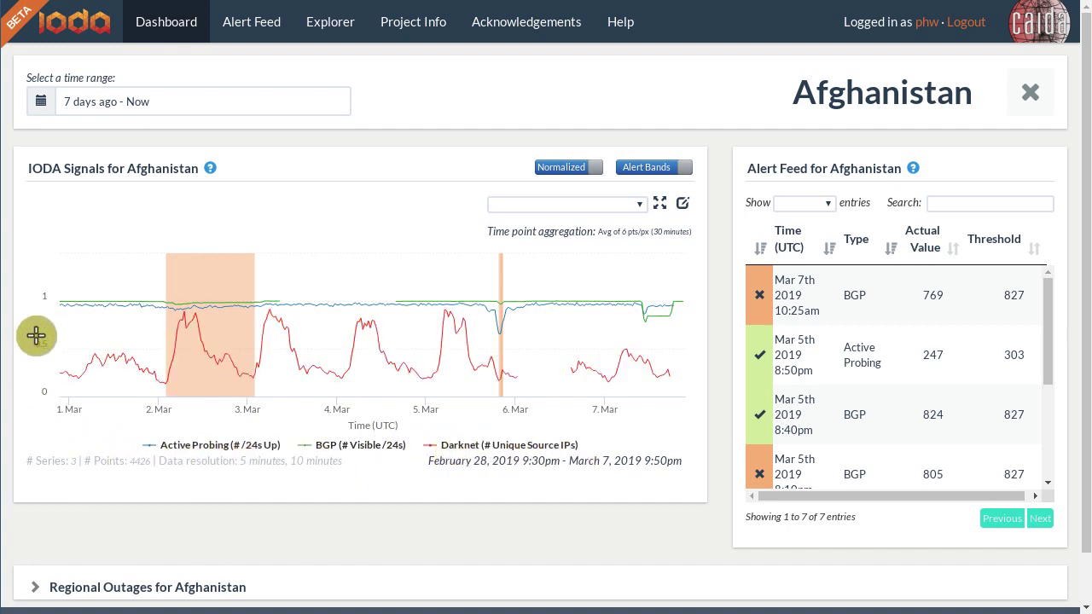
Switch the signals chart to absolute values and zoom in on about March 4, 7:51pm to March 6, 12:12am
mouse_move(36, 389)
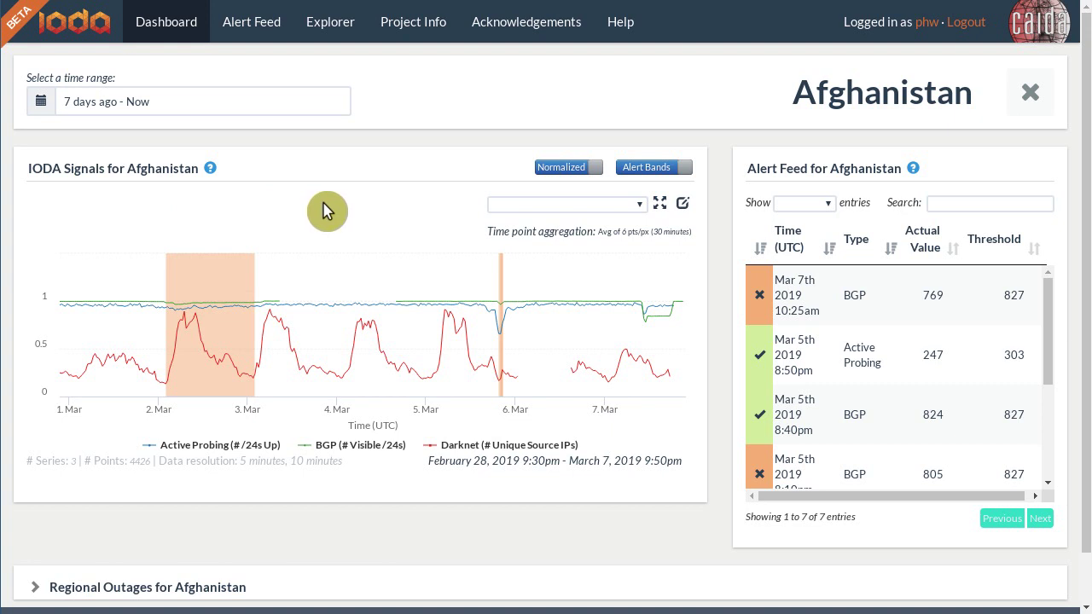
click(561, 171)
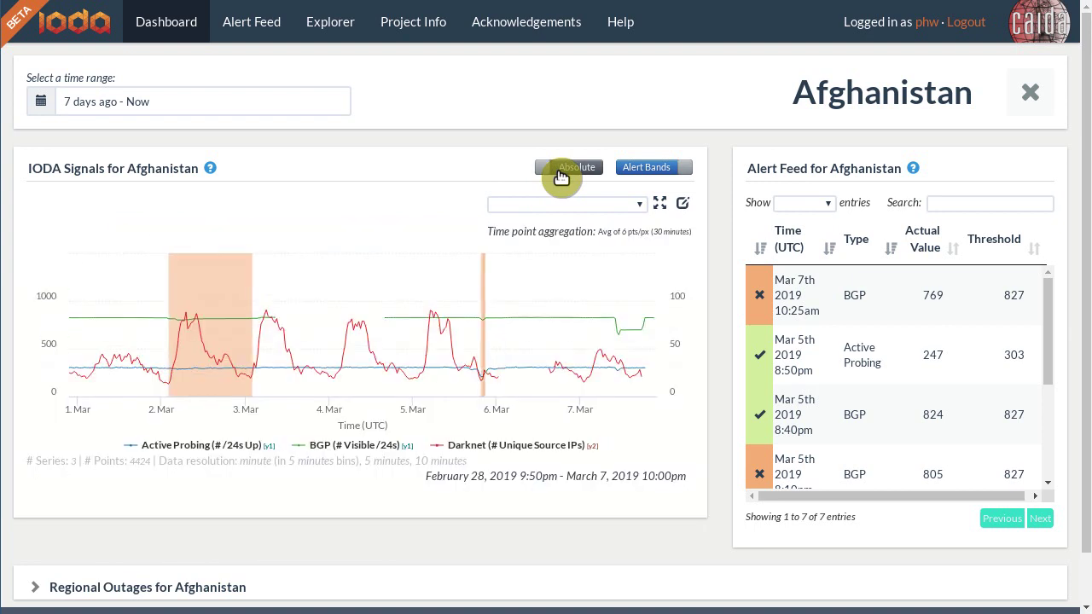
drag(398, 341, 494, 343)
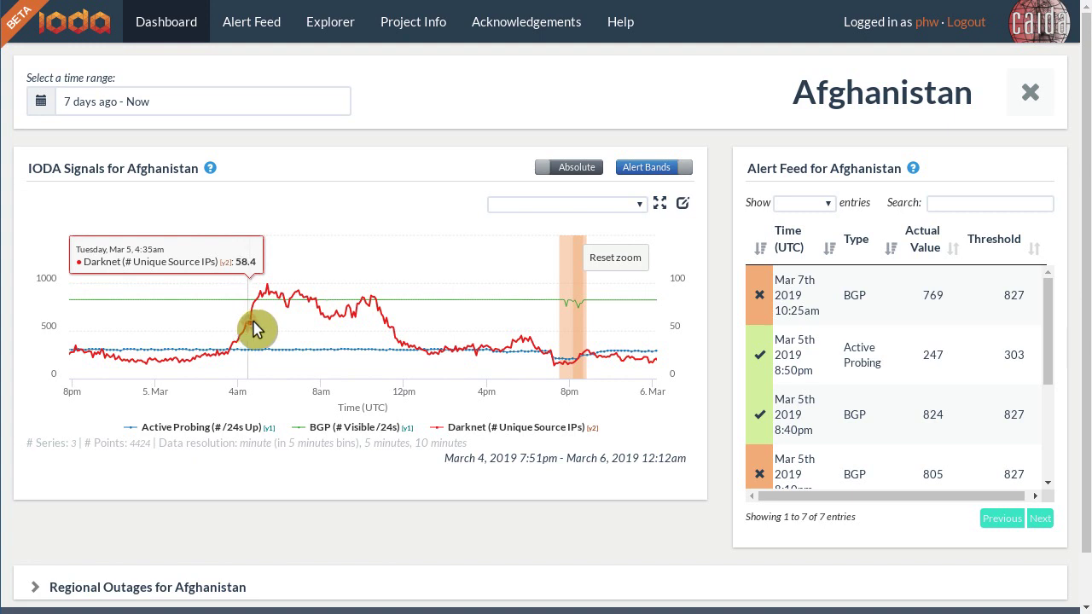
Zoom the signals chart in on about March 2, 1:36am to March 3, 2:03am, reset it, and zoom to about March 5, 7:19pm to 10:00pm
click(606, 271)
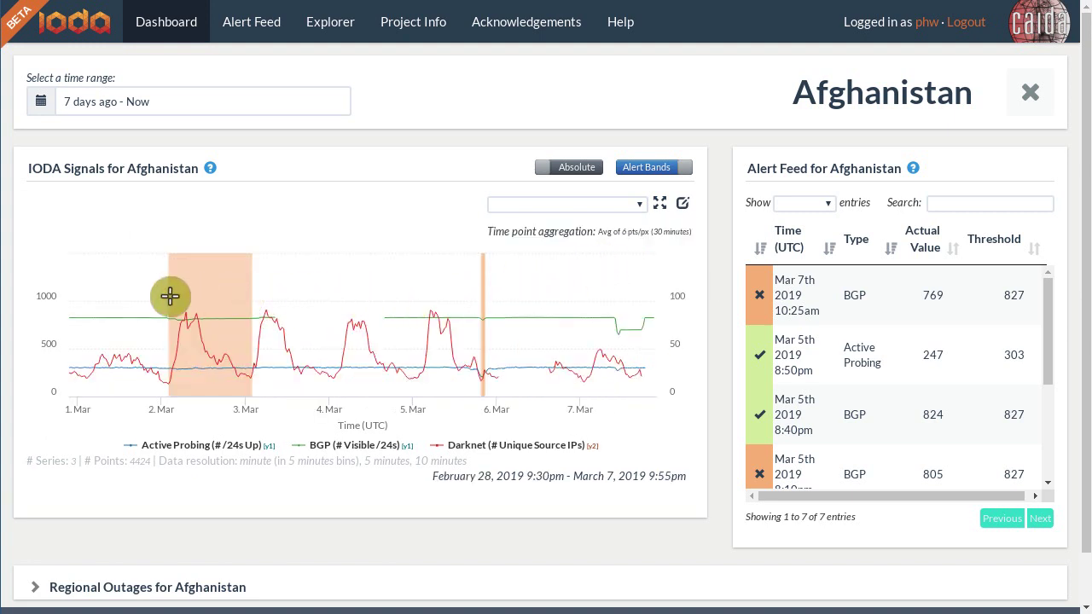
drag(168, 295, 253, 303)
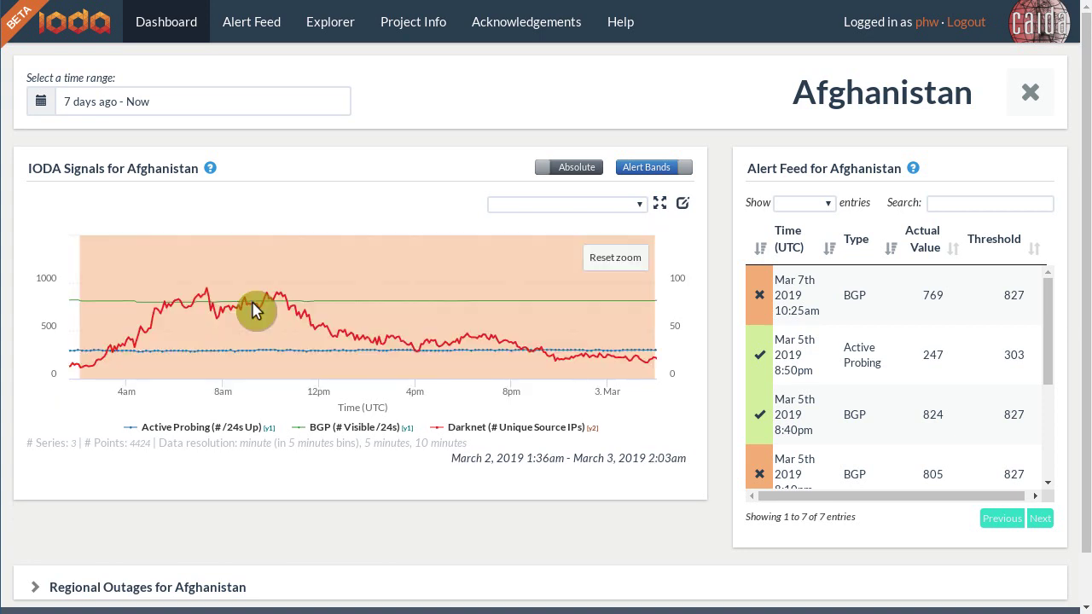
click(601, 263)
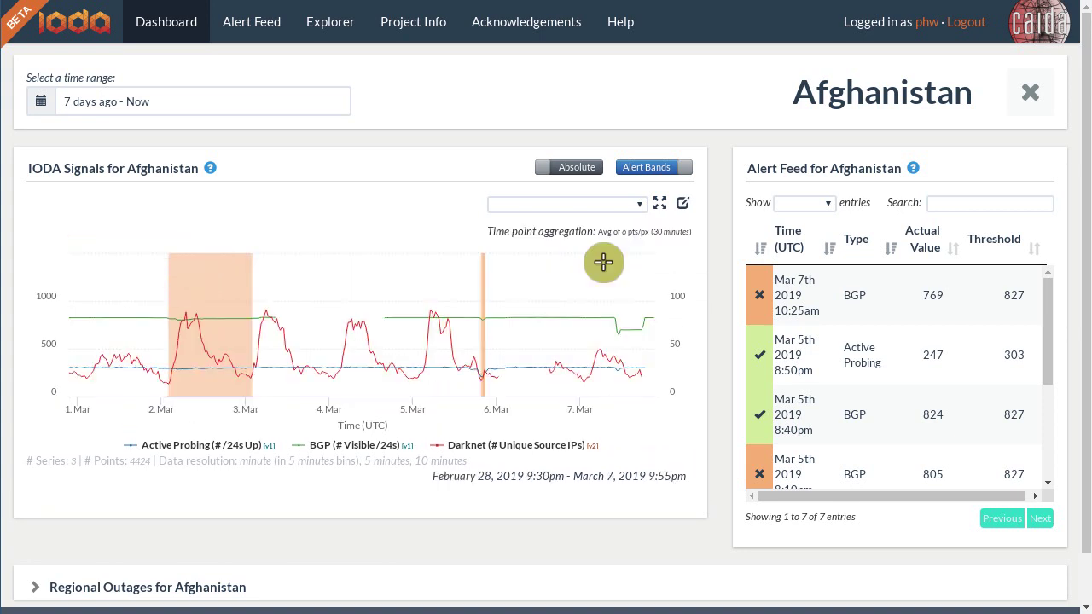
click(484, 270)
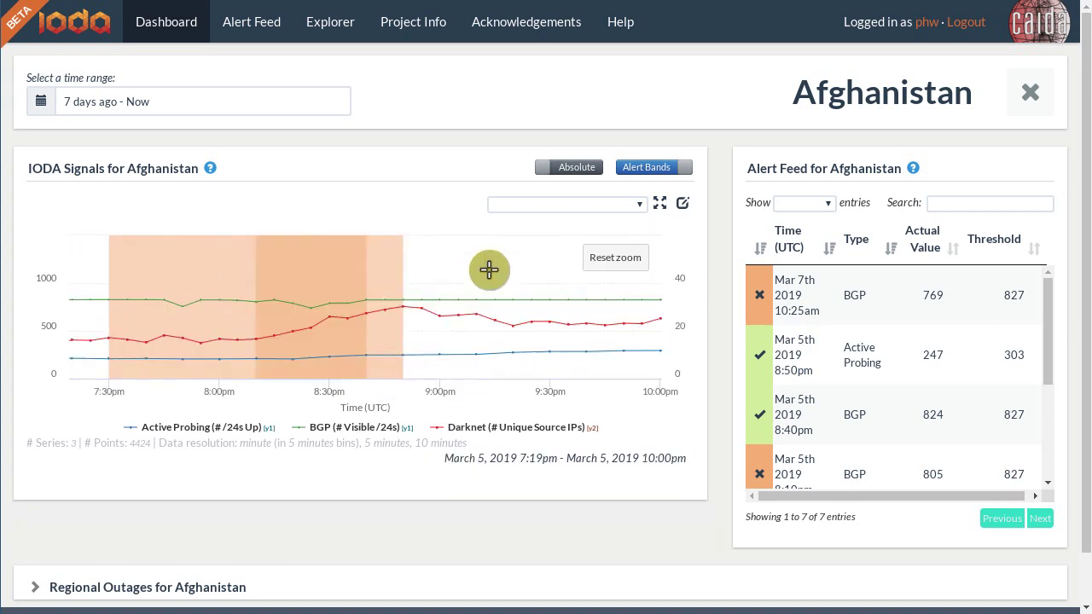
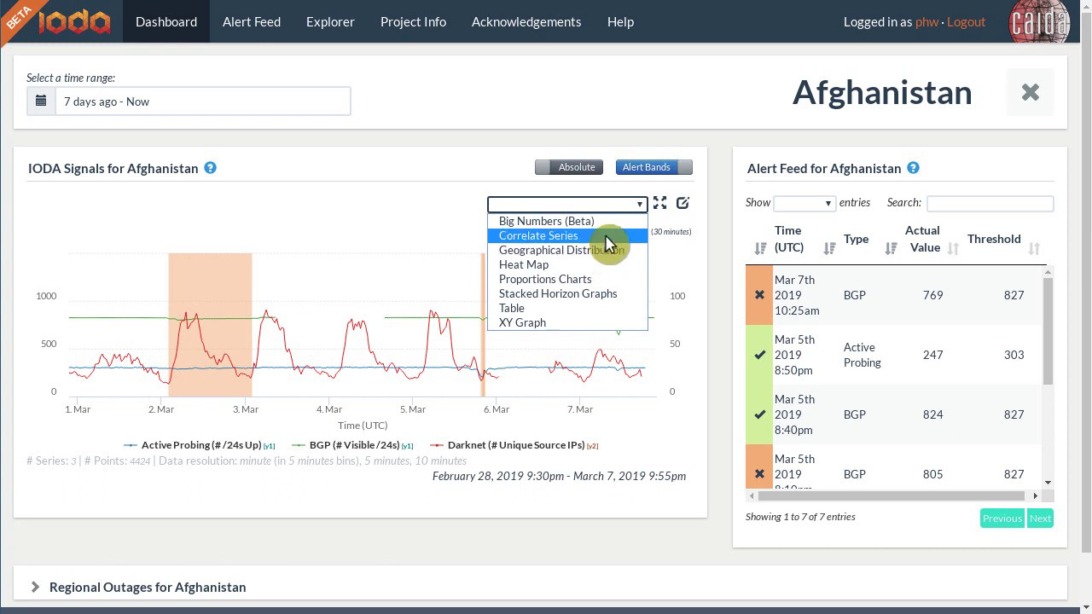
Open the enlarged view of the Afghanistan signals chart, turn on Live-update, and close the enlarged view
click(453, 201)
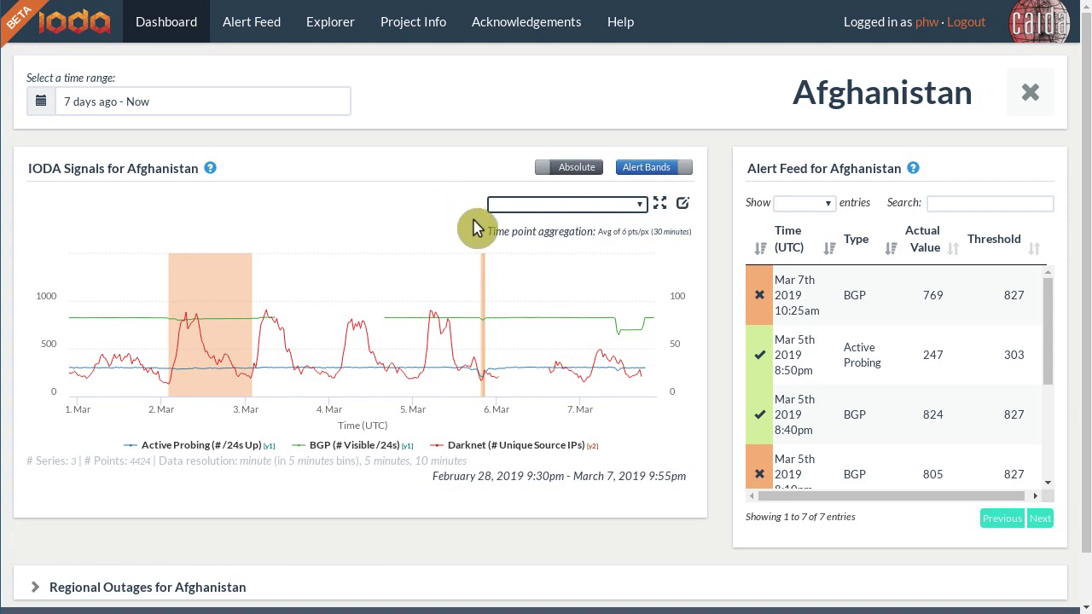
click(662, 203)
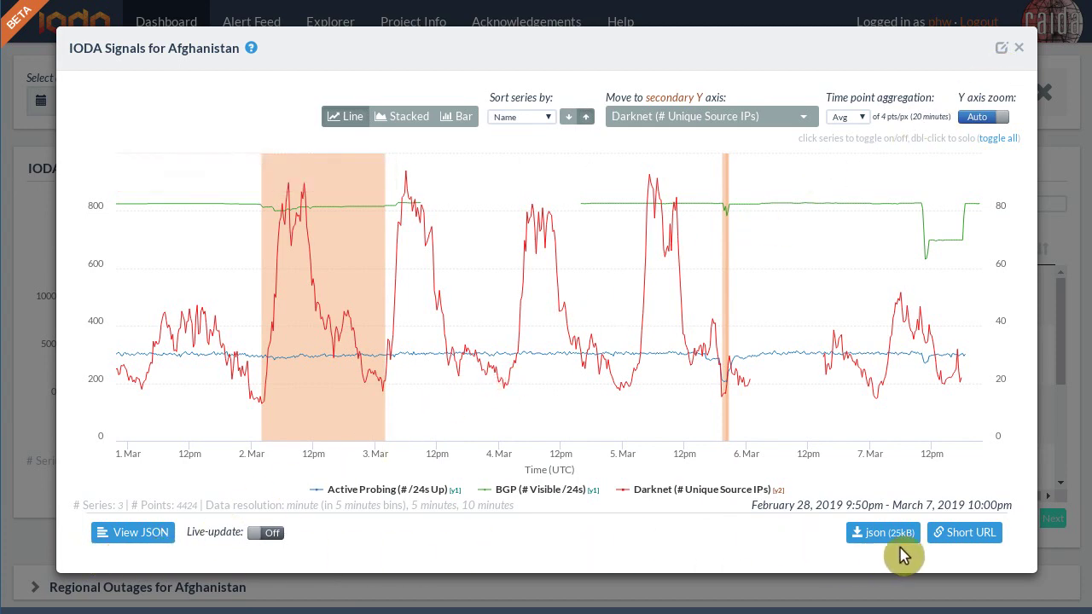
click(271, 534)
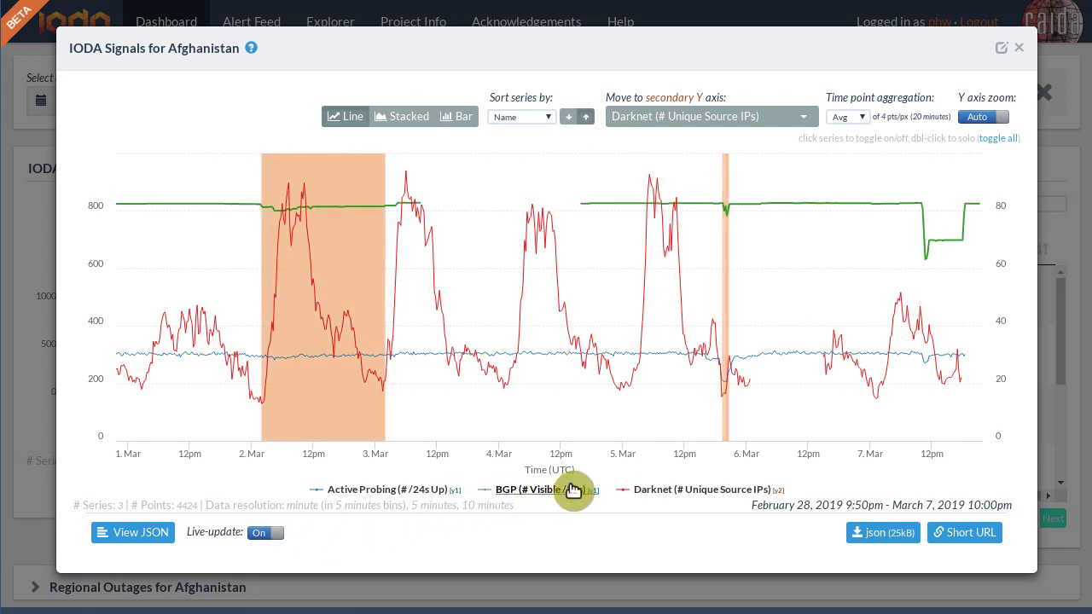
click(1018, 47)
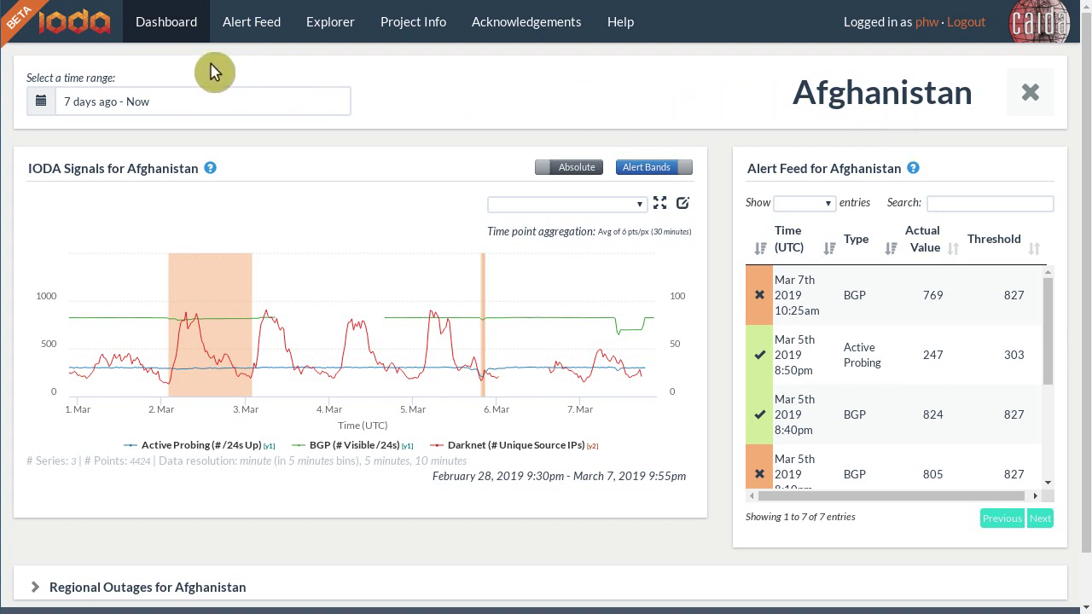
Return to the Outage Severity Overview and look through the countries listed in the Country Outages table
click(165, 39)
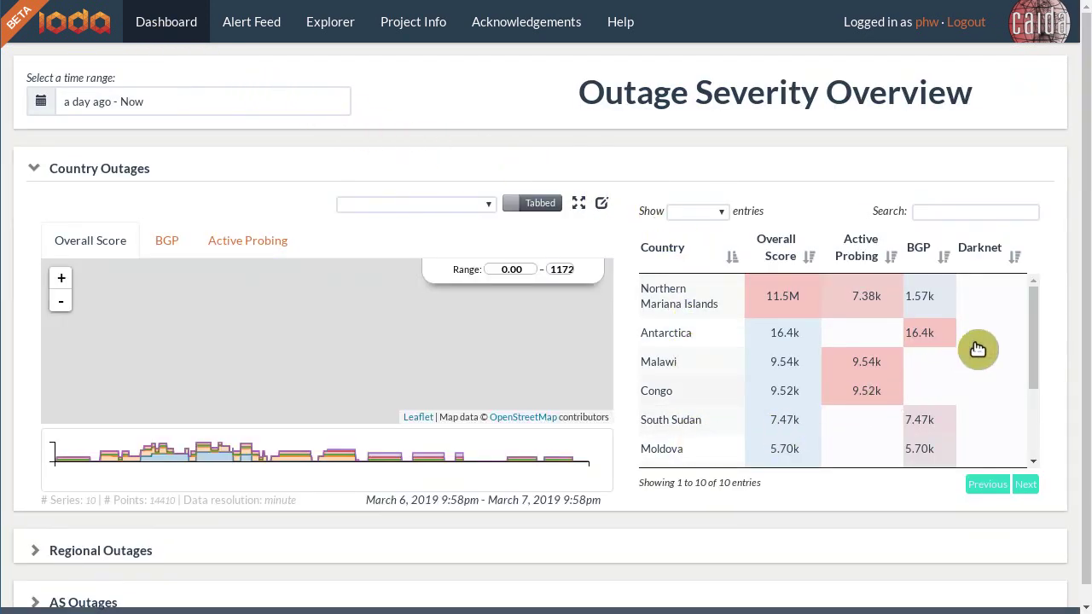
scroll(988, 338, down, 2)
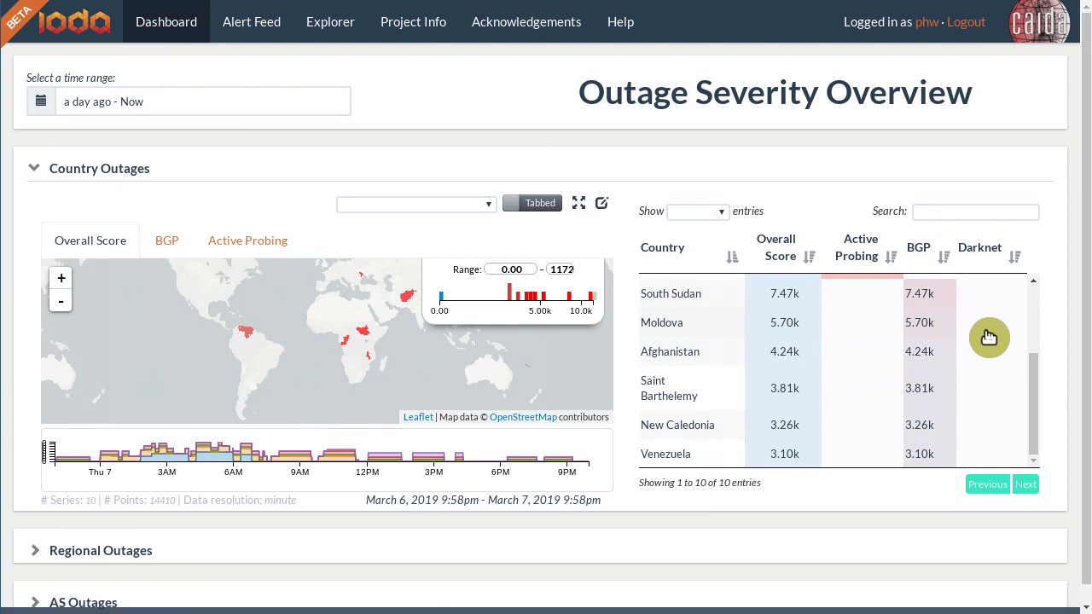
scroll(989, 337, up, 2)
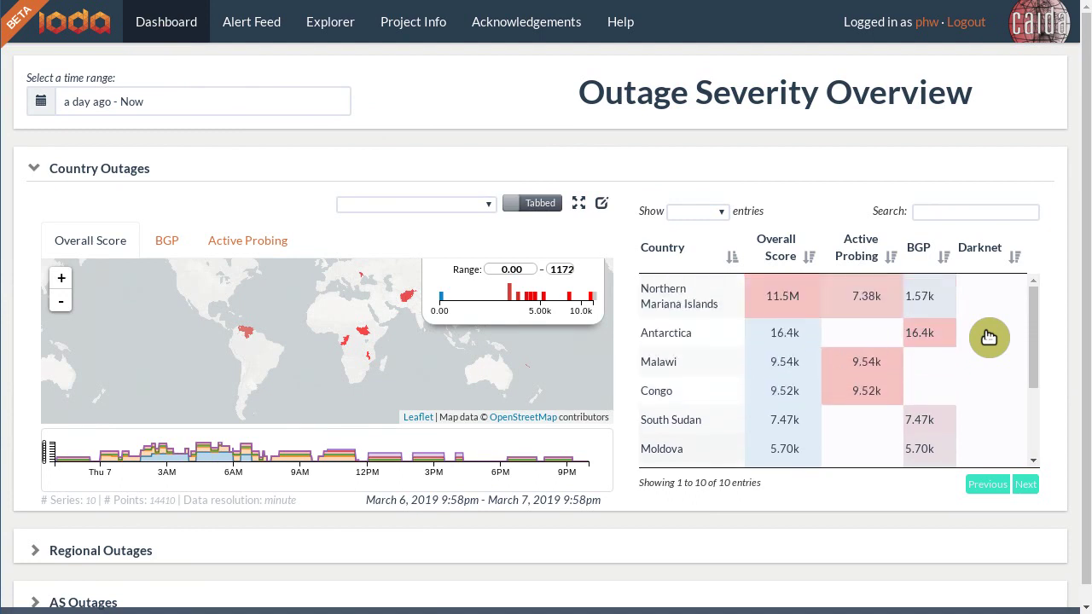